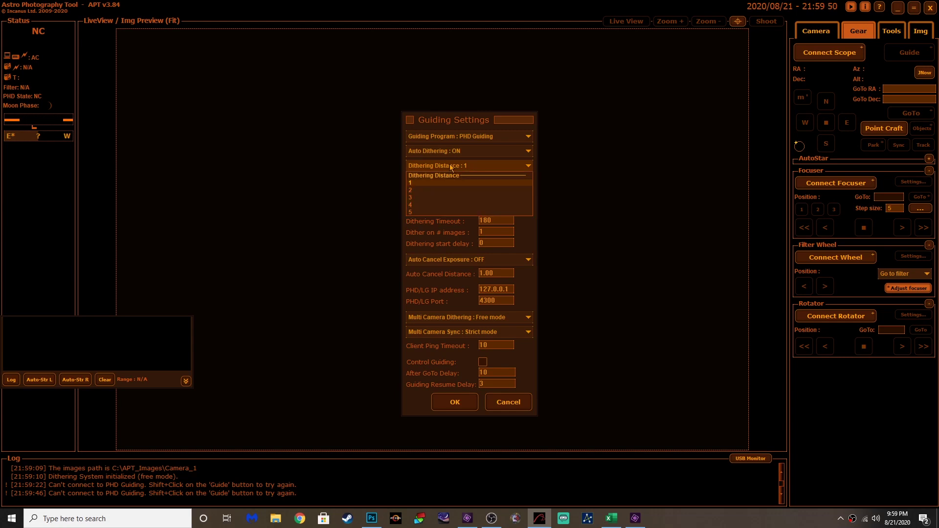
Set APT's Dithering Distance to 5, save the guiding settings, and view the iris2ndround stack
click(418, 213)
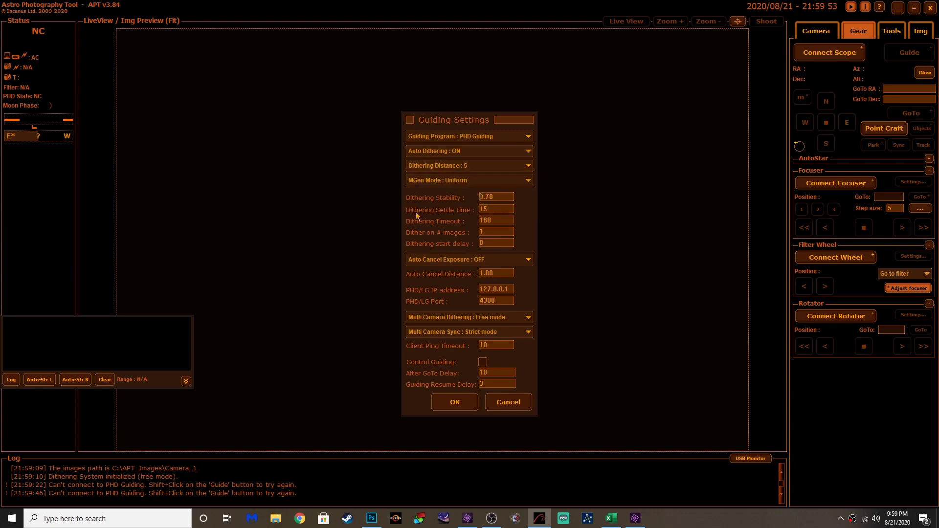
click(462, 403)
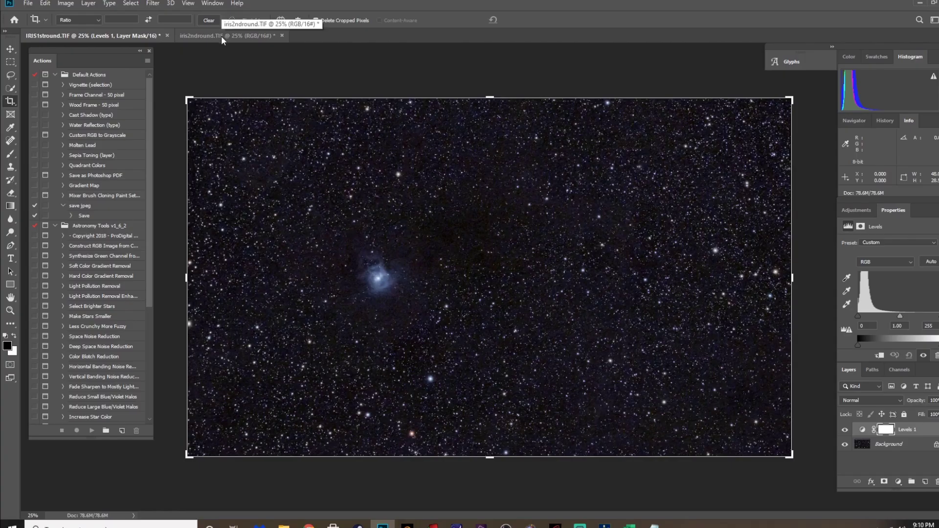
click(221, 36)
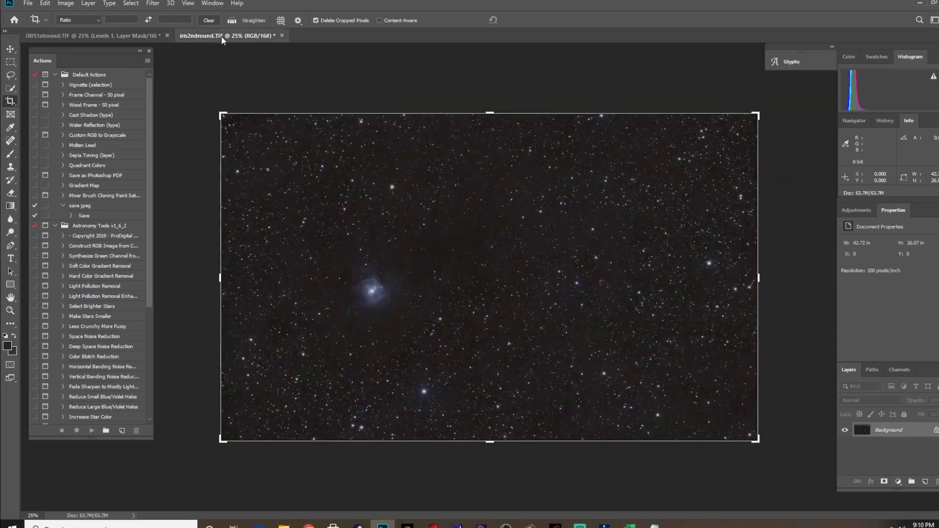
Show IRIS1stround.TIF, try cropping from the right edge, then cancel via the Hand tool
click(142, 35)
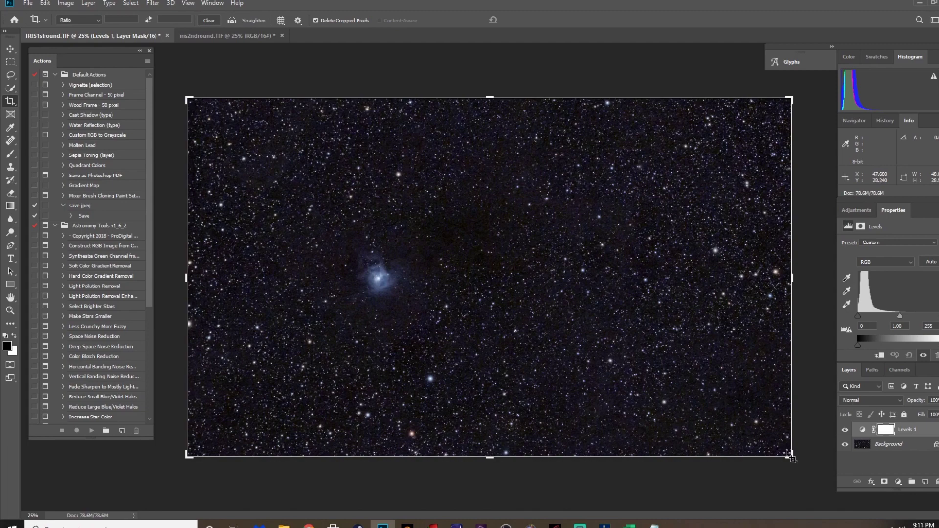
mouse_move(792, 282)
mouse_down()
mouse_move(782, 281)
mouse_move(792, 282)
mouse_up()
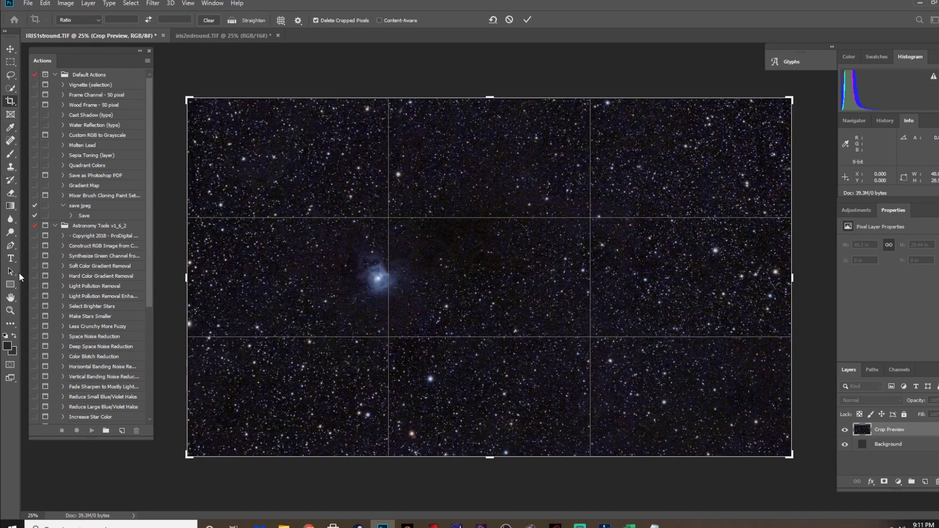
click(10, 296)
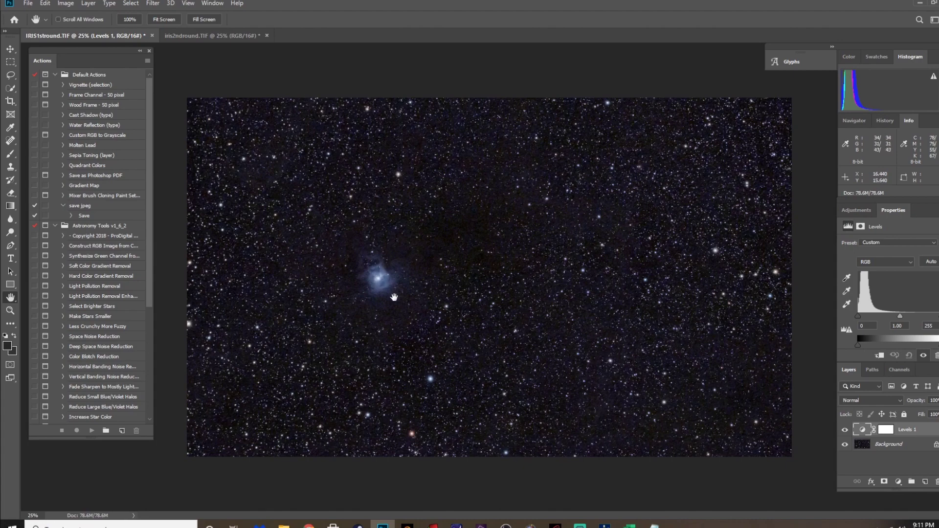
View IRIS1stround at 100% around the nebula, then switch to iris2ndround.TIF
key(ctrl+1)
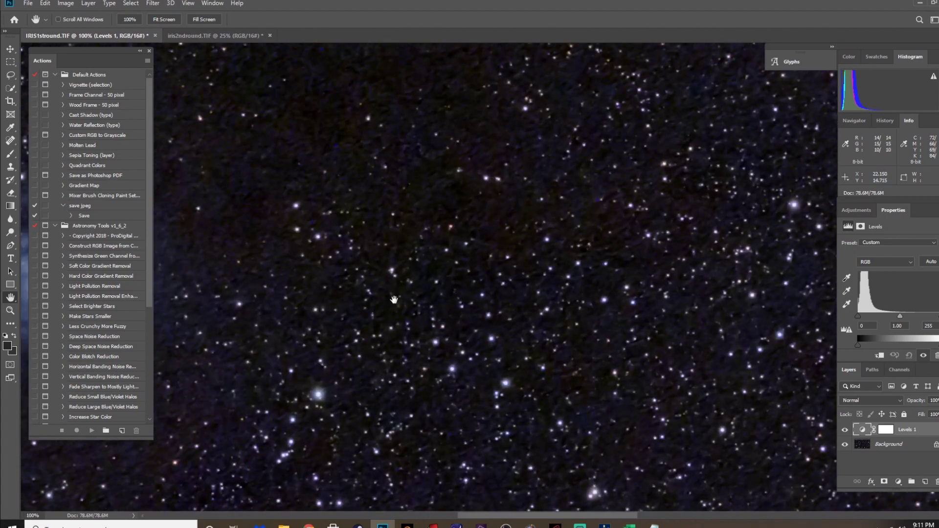
drag(551, 515, 461, 516)
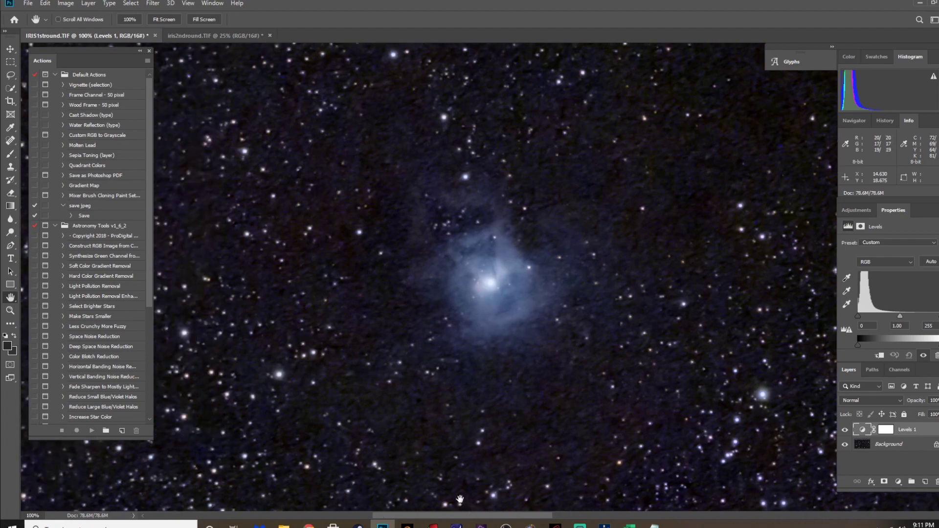
key(ctrl+plus)
key(ctrl+minus)
key(ctrl+minus)
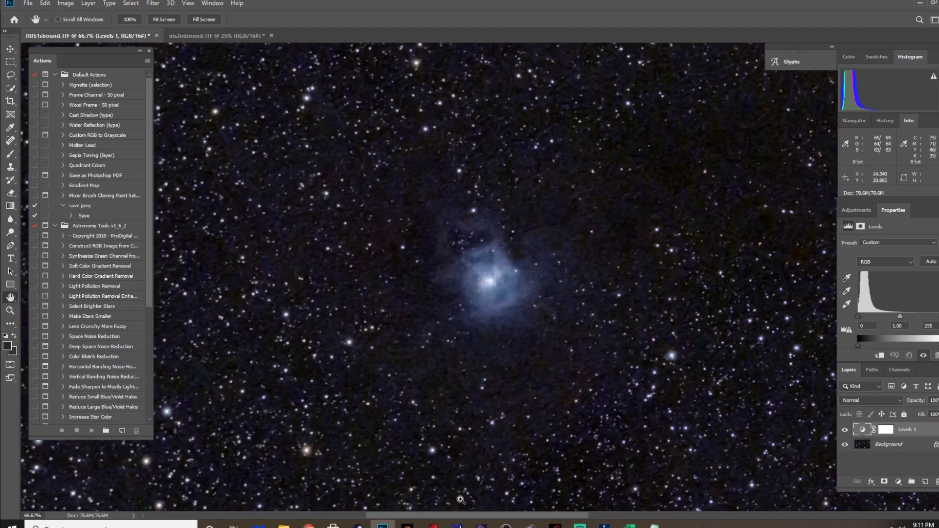
key(ctrl+minus)
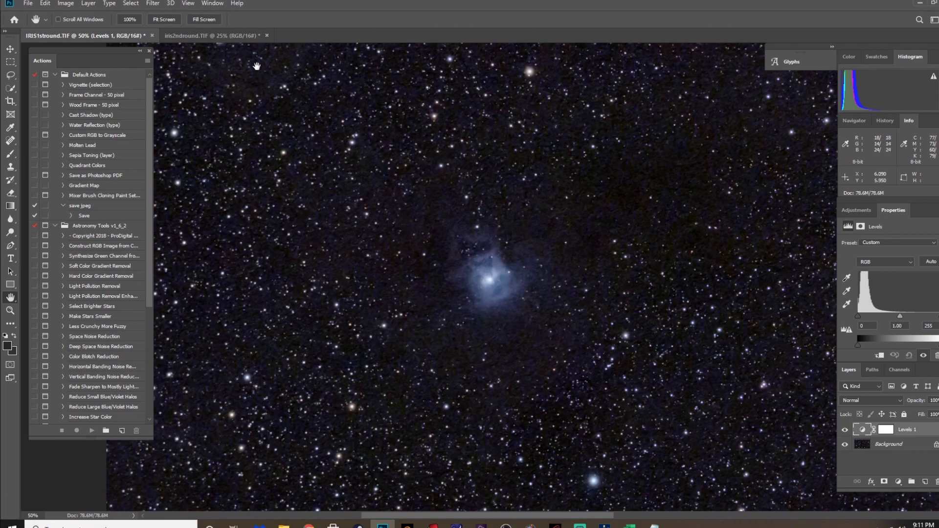
click(215, 37)
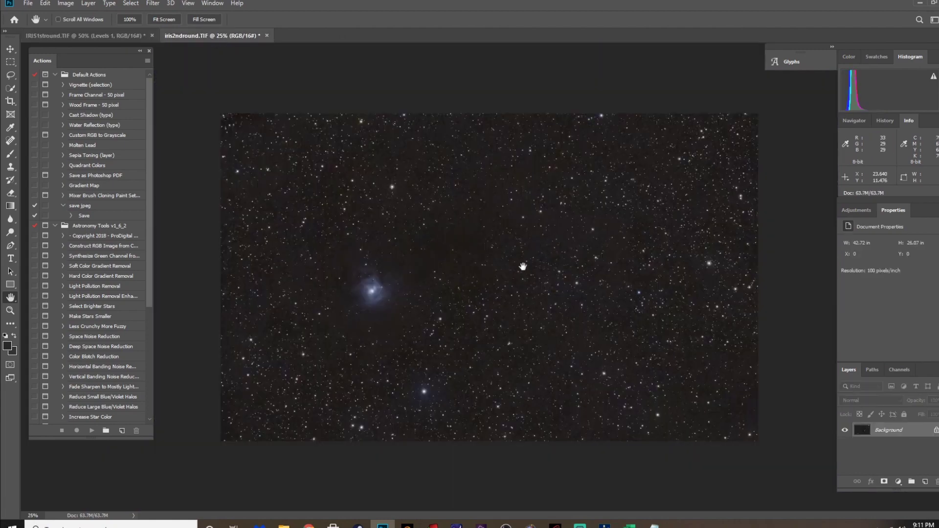
drag(458, 324, 496, 442)
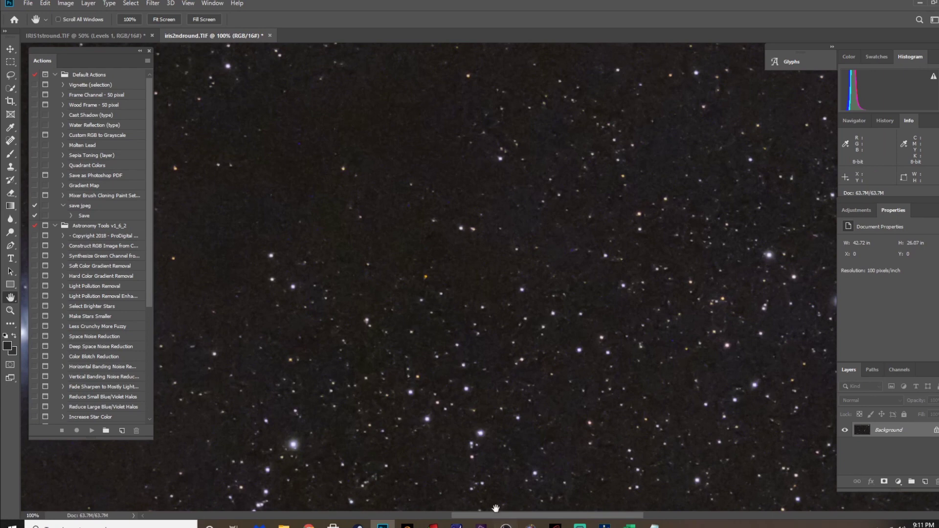
drag(494, 513, 414, 523)
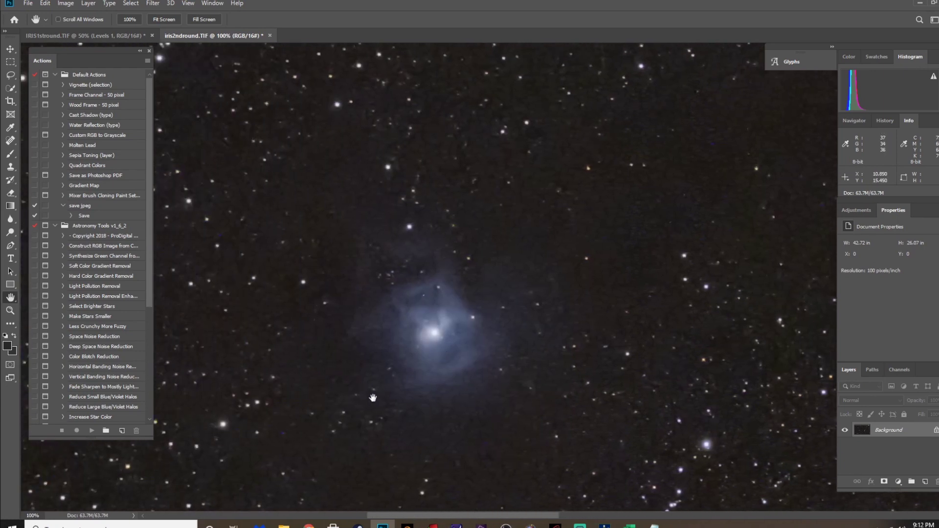
click(112, 35)
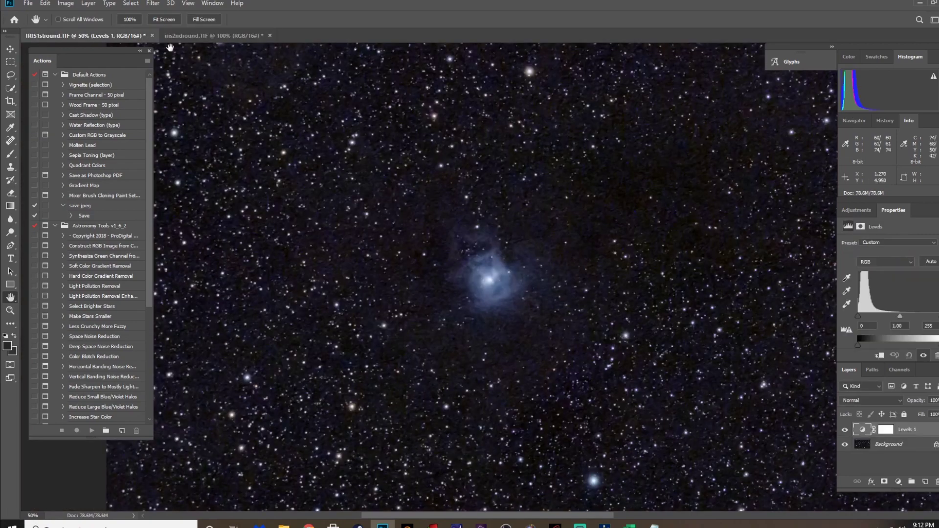
key(ctrl+1)
click(196, 37)
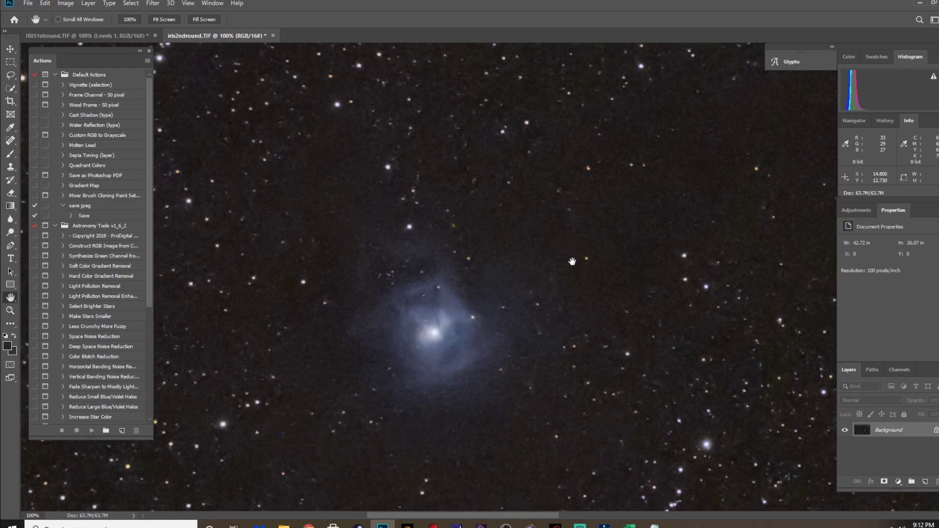
key(ctrl+minus)
key(ctrl+minus)
key(ctrl+minus)
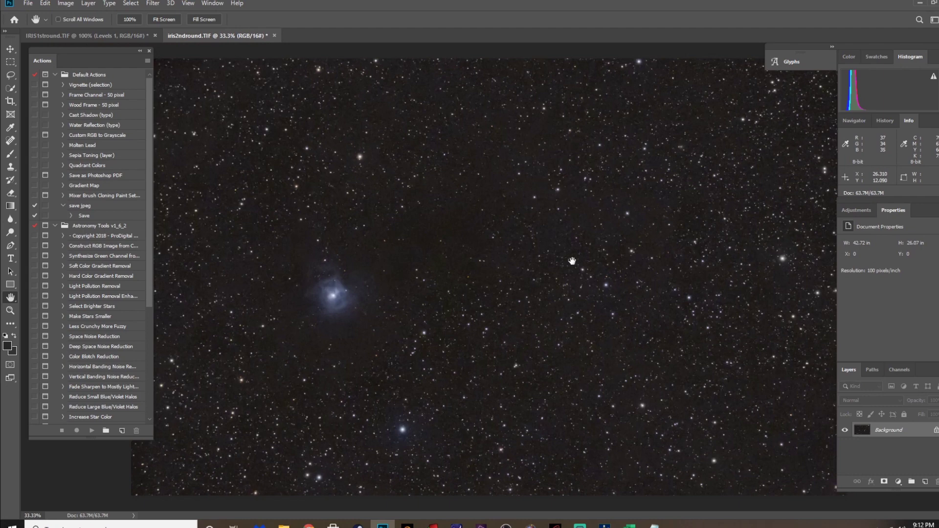
key(ctrl+minus)
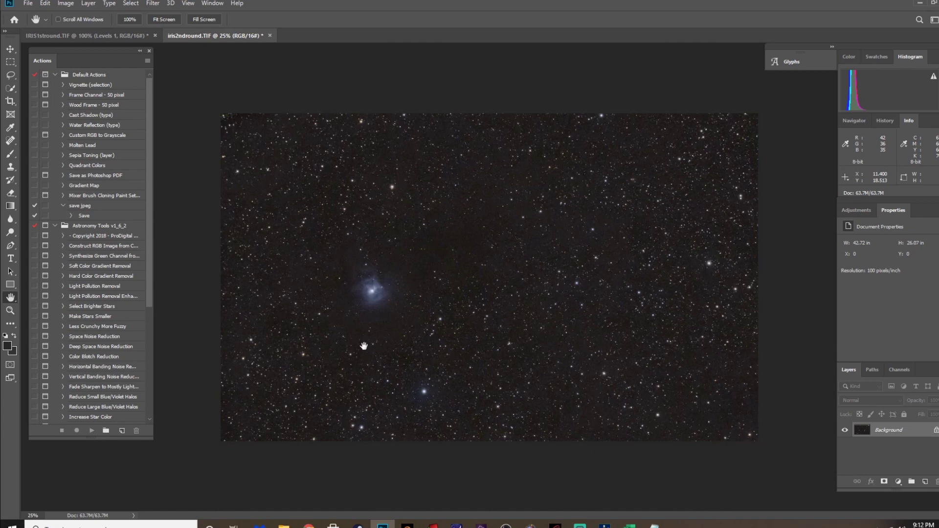
Compare IRIS1stround and iris2ndround side by side at 100% zoom
click(123, 35)
click(201, 35)
click(255, 143)
click(125, 36)
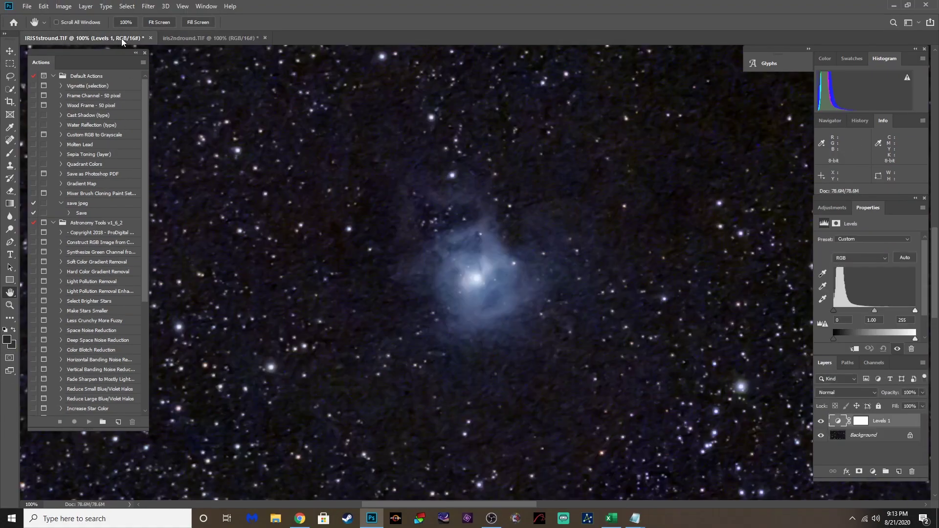
drag(350, 506, 372, 509)
click(204, 39)
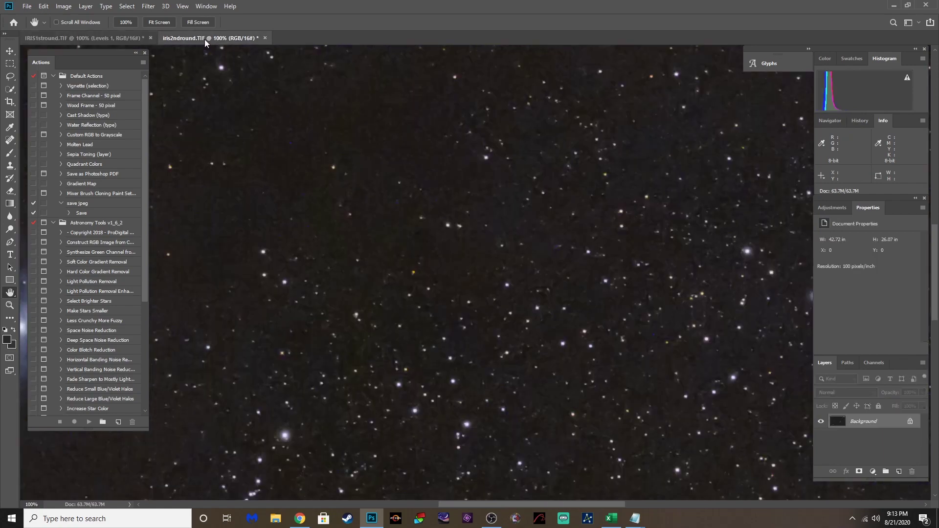
click(116, 36)
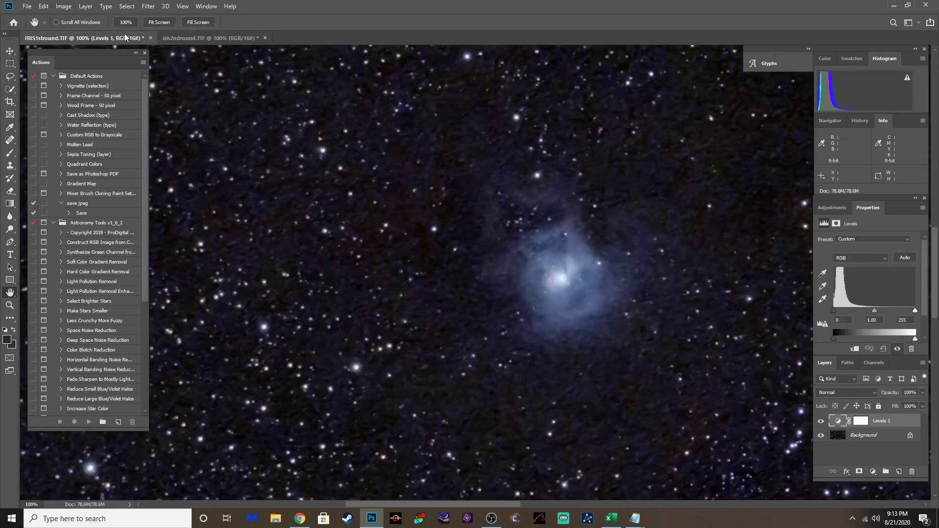
click(195, 37)
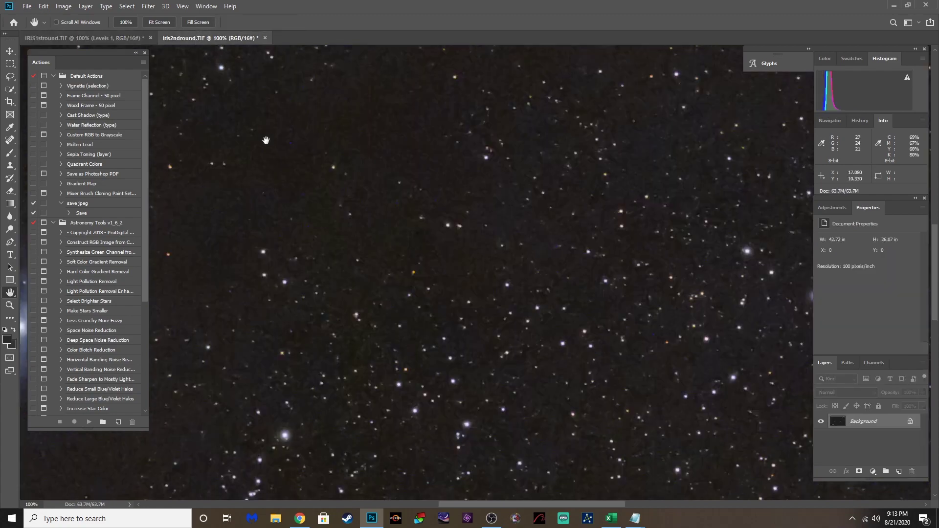
Zoom out to compare the whole nebula in both stacks, then bring Chrome forward
key(ctrl+minus)
key(ctrl+minus)
key(ctrl+minus)
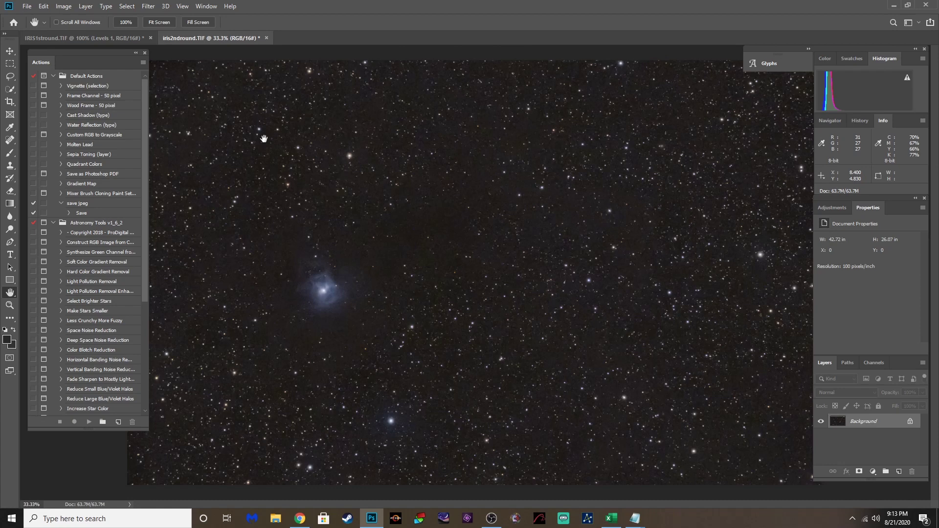
mouse_move(113, 52)
mouse_down()
mouse_move(101, 58)
mouse_move(104, 49)
mouse_up()
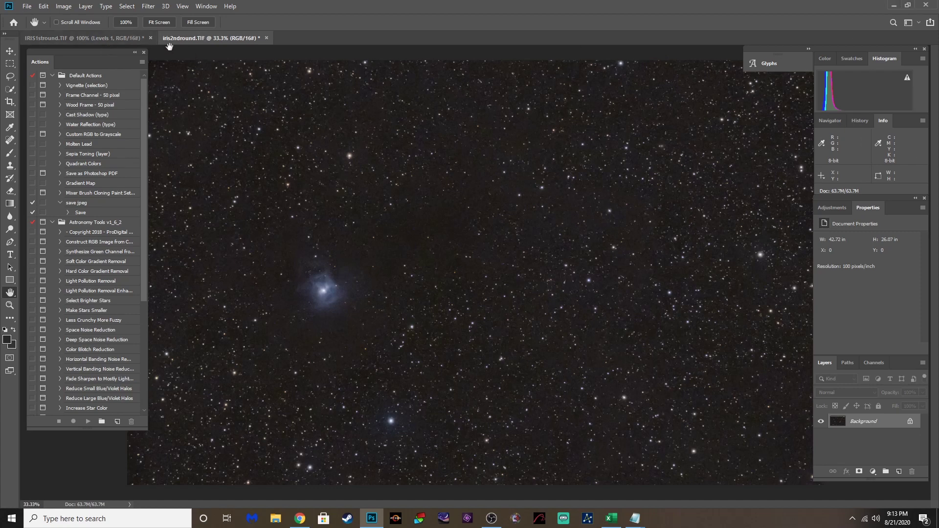
click(133, 38)
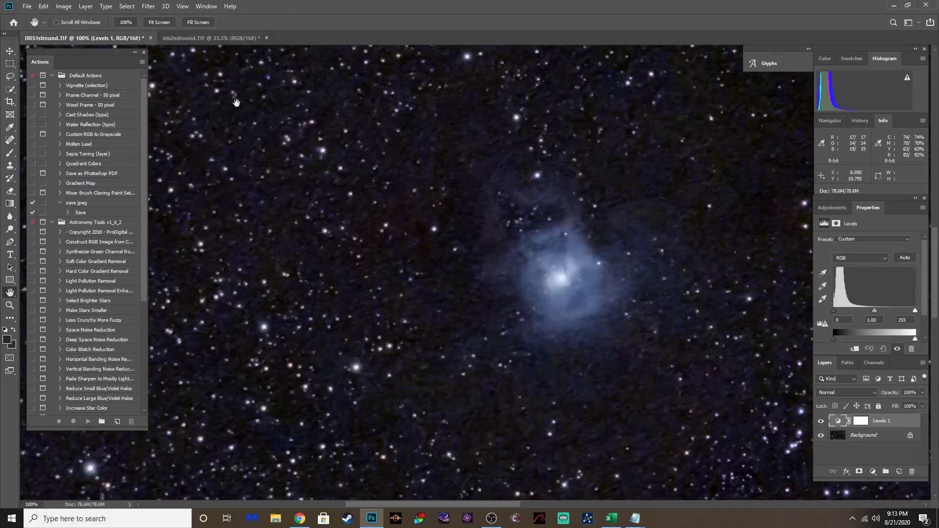
scroll(237, 103, down, 3)
scroll(237, 103, up, 2)
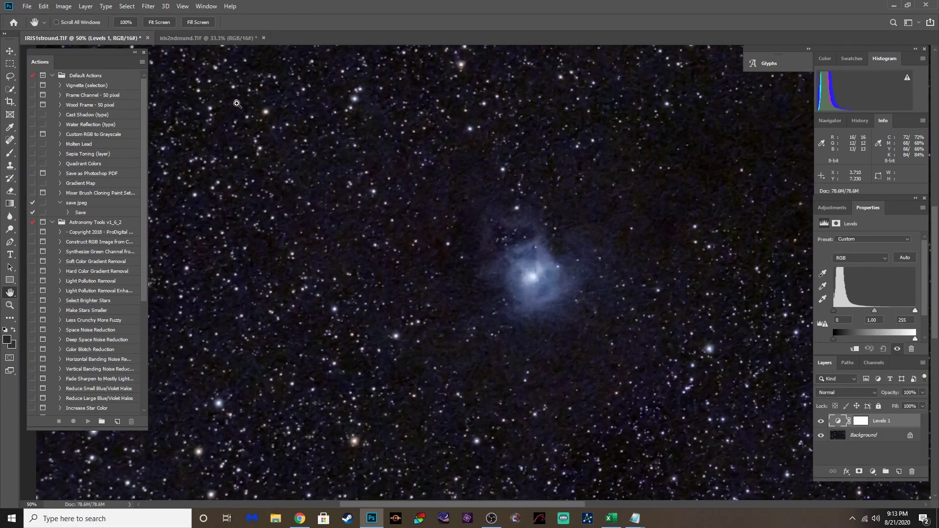
scroll(238, 103, down, 2)
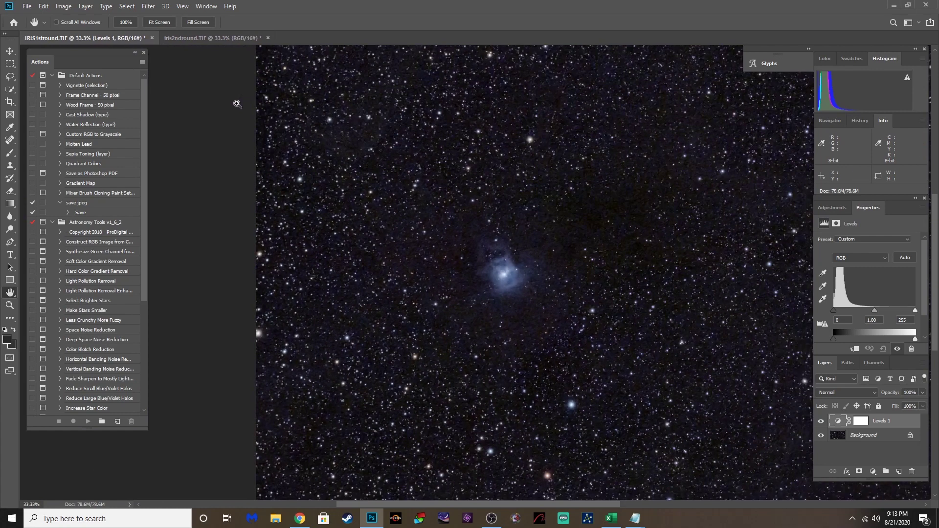
click(192, 39)
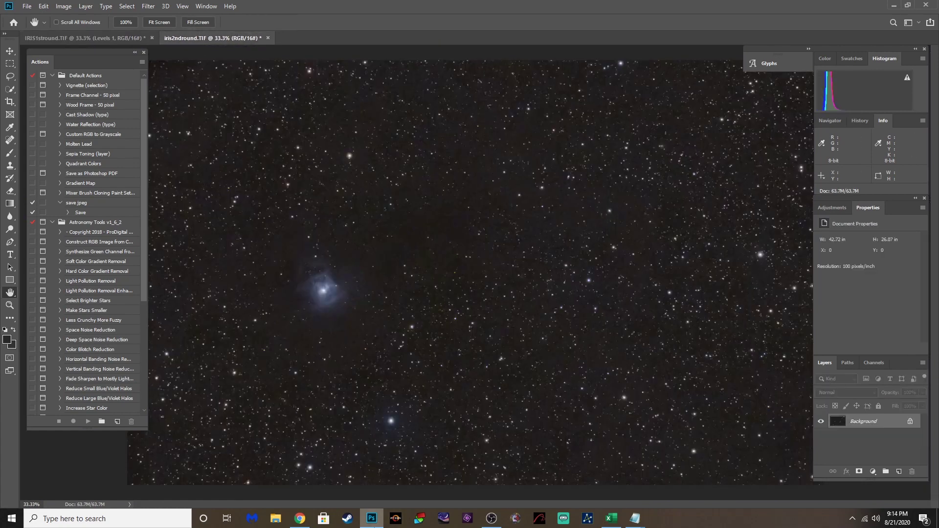
click(300, 519)
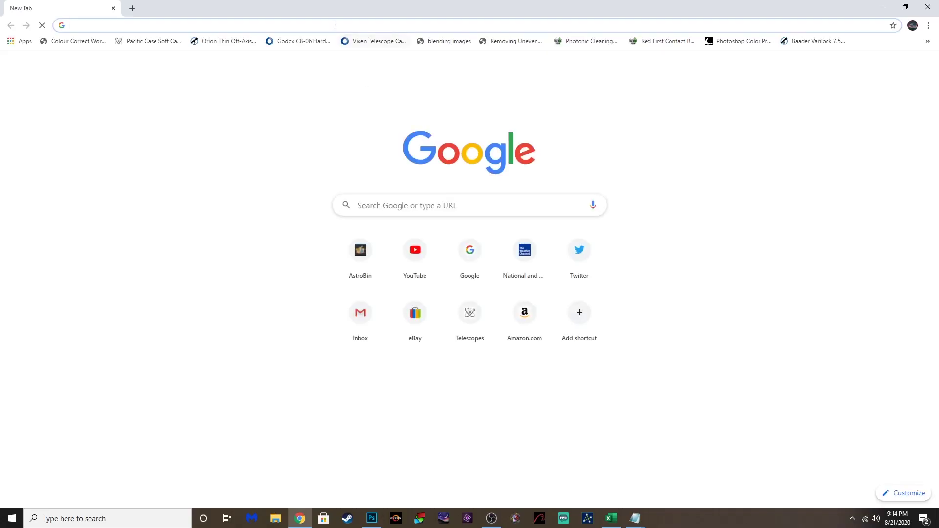
Search Google for 'myastroscience'
click(335, 24)
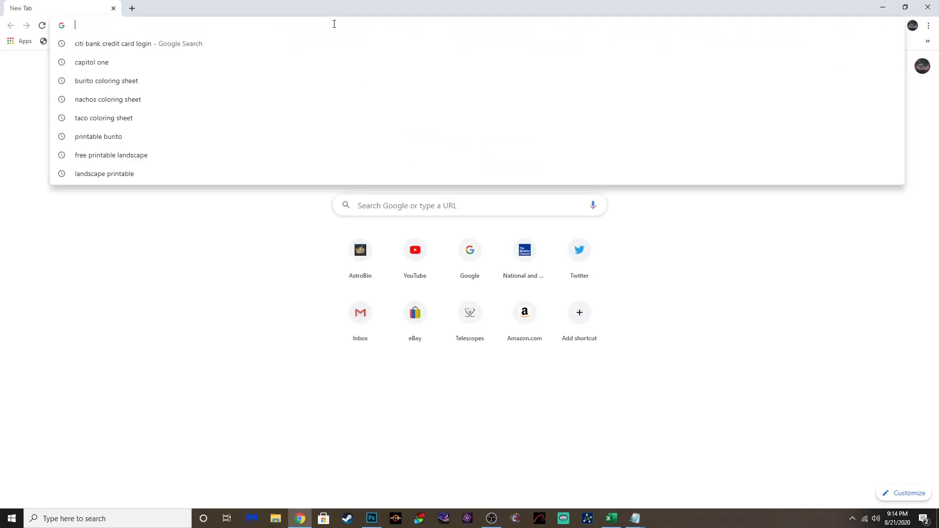
click(274, 197)
click(388, 205)
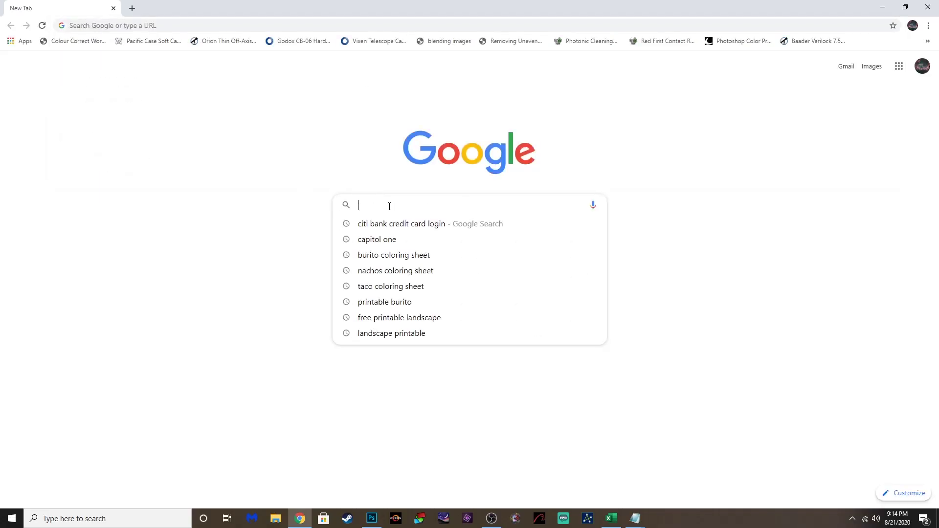
text(myas)
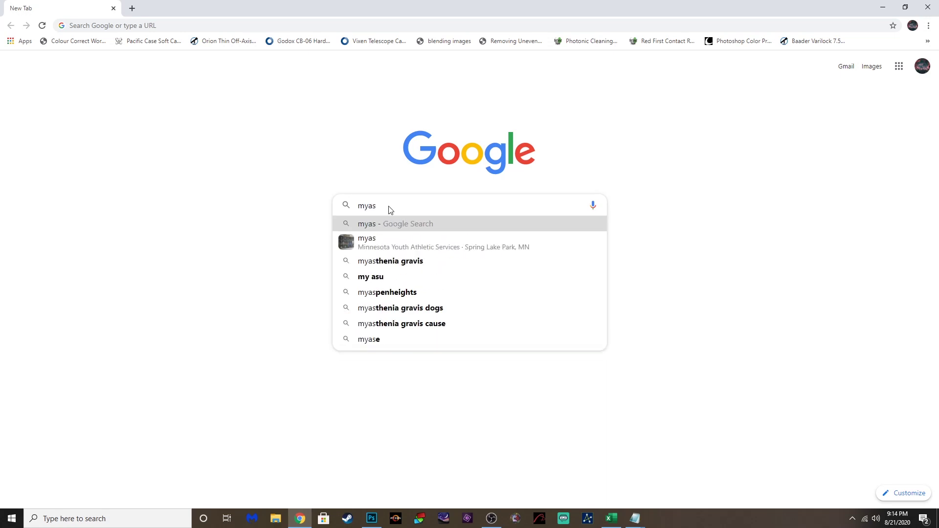
text(s)
key(BackSpace)
text(troscience)
key(Return)
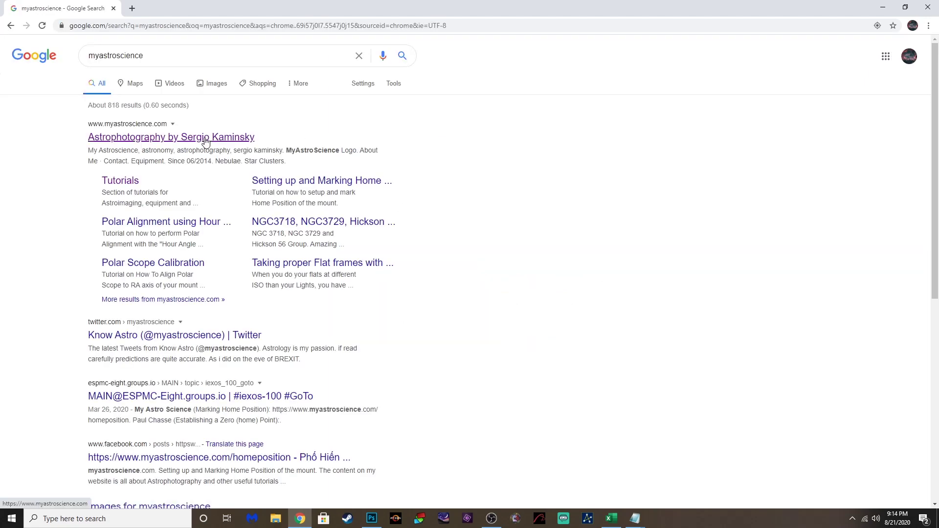
Open MyAstroScience's tutorial on calculating dithering with PHD, then start a new tab
click(205, 139)
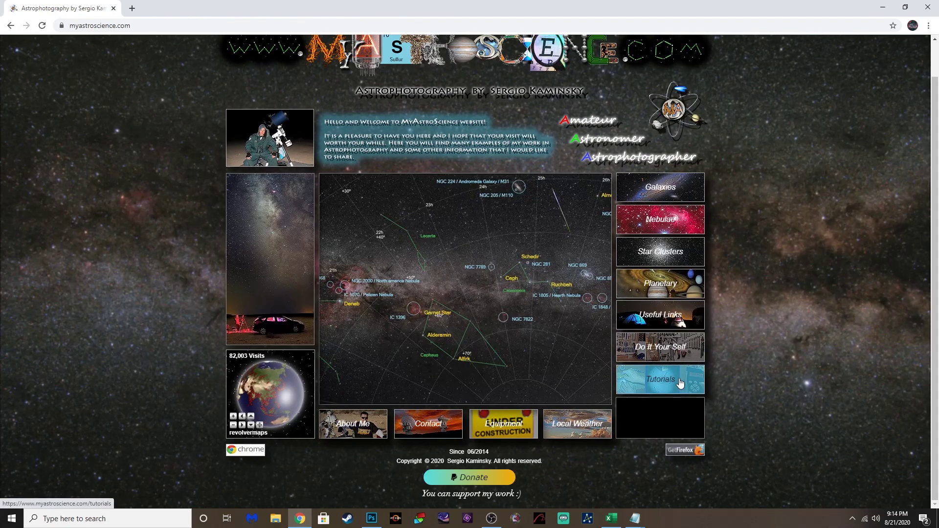
click(660, 379)
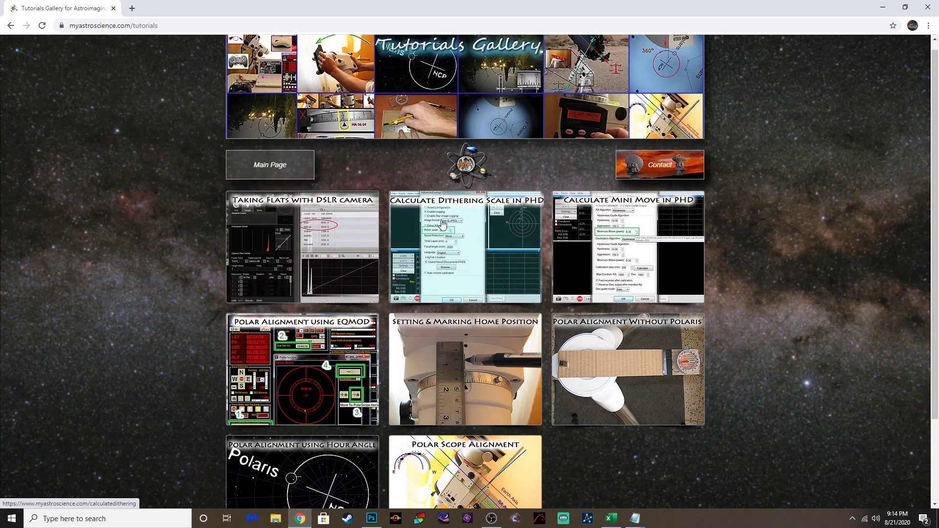
click(443, 224)
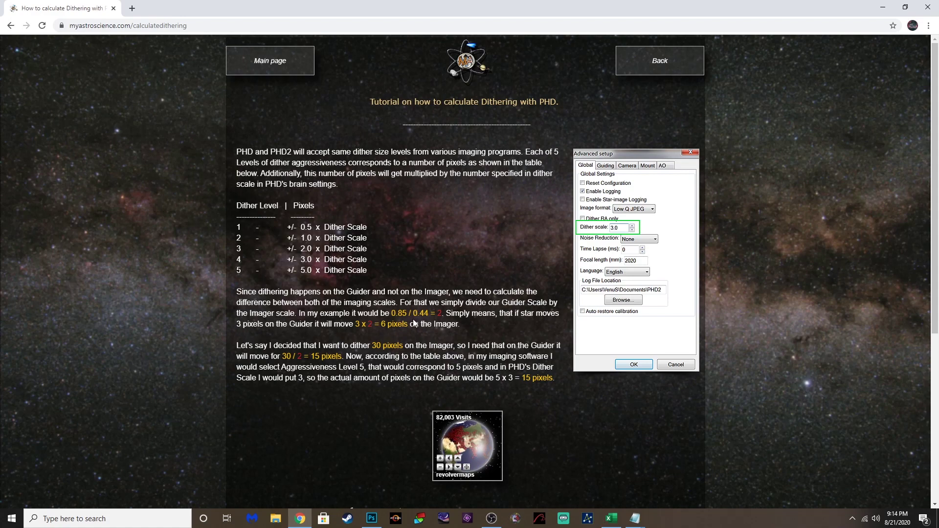
click(132, 9)
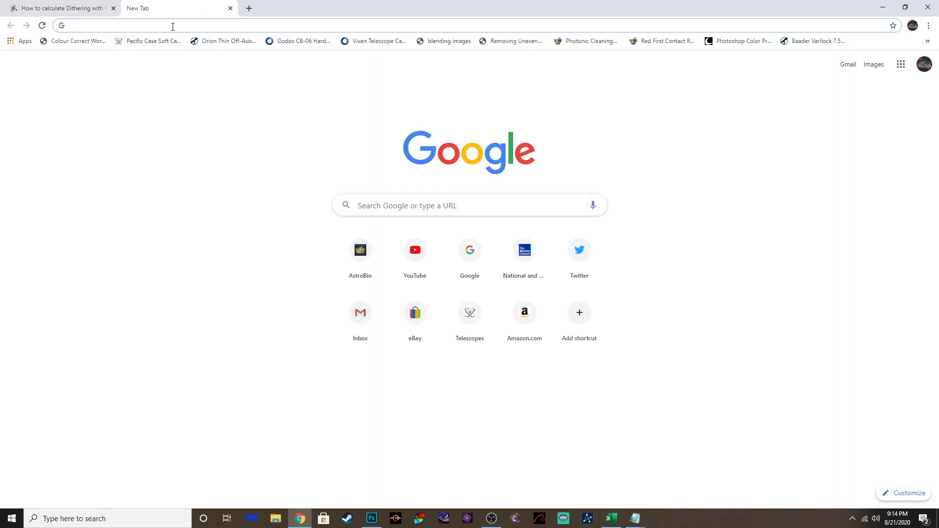
Search for an image scale calculator and open the Celestial Wonders one
click(394, 202)
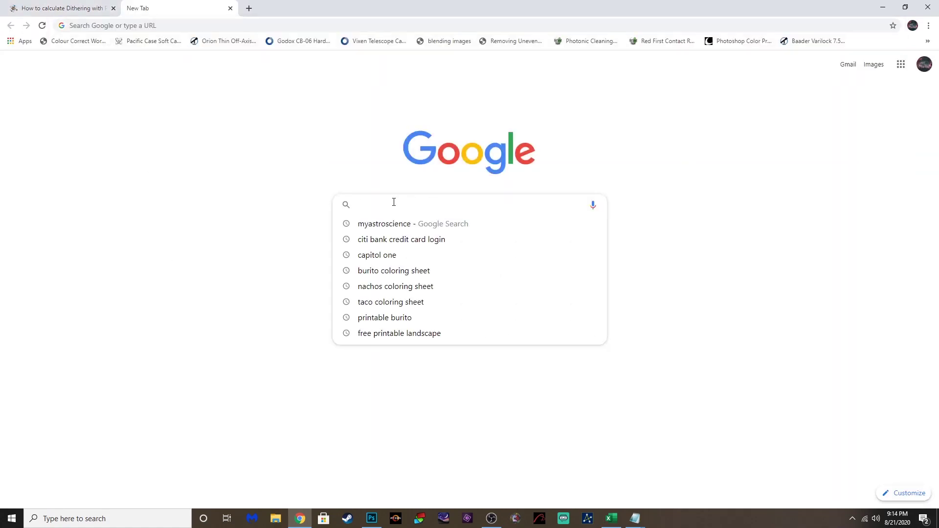
text(image)
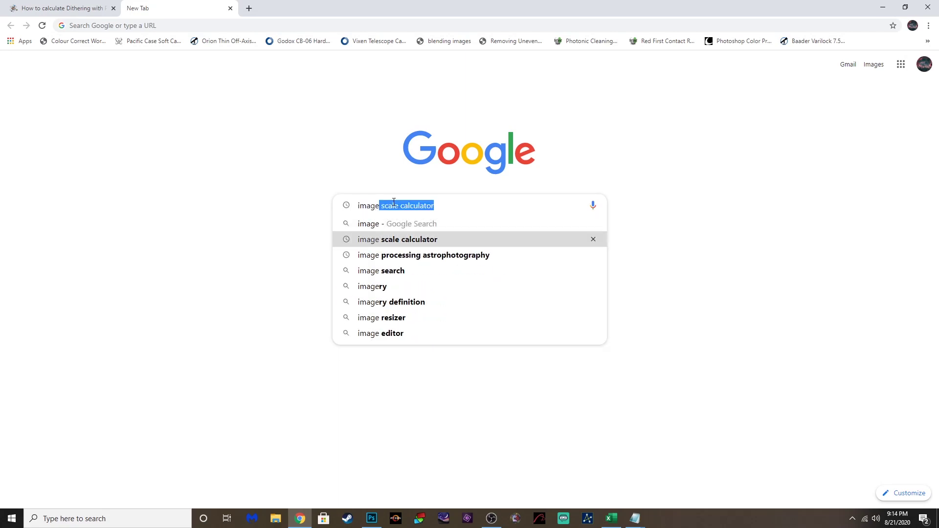
key(Return)
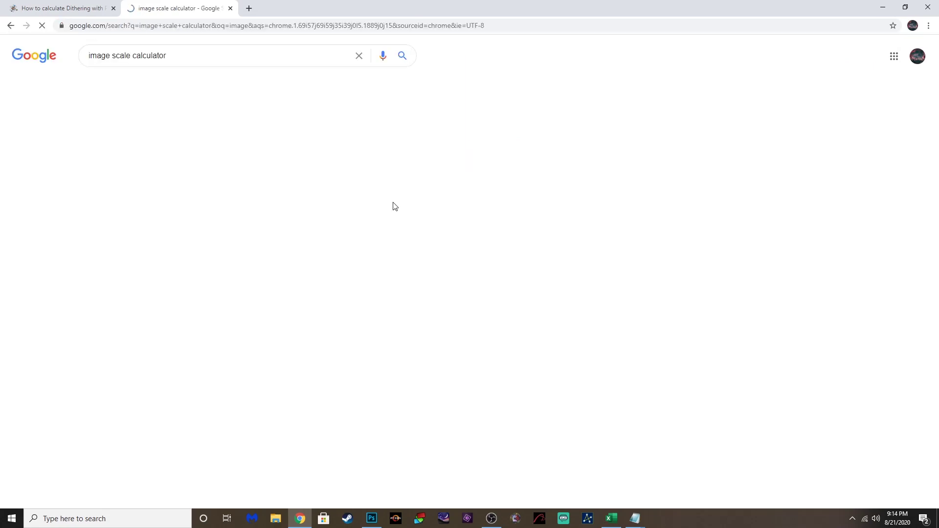
click(220, 198)
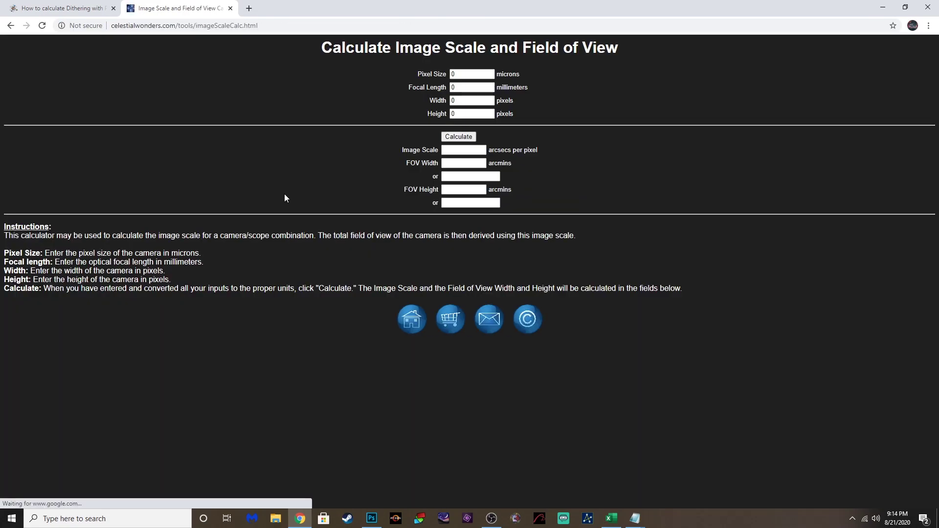
Calculate 3.75 µm, 240 mm, 1280×760, getting 3.223 arcsec/pixel, then revisit the tutorial
text(3.75)
key(Tab)
text(240)
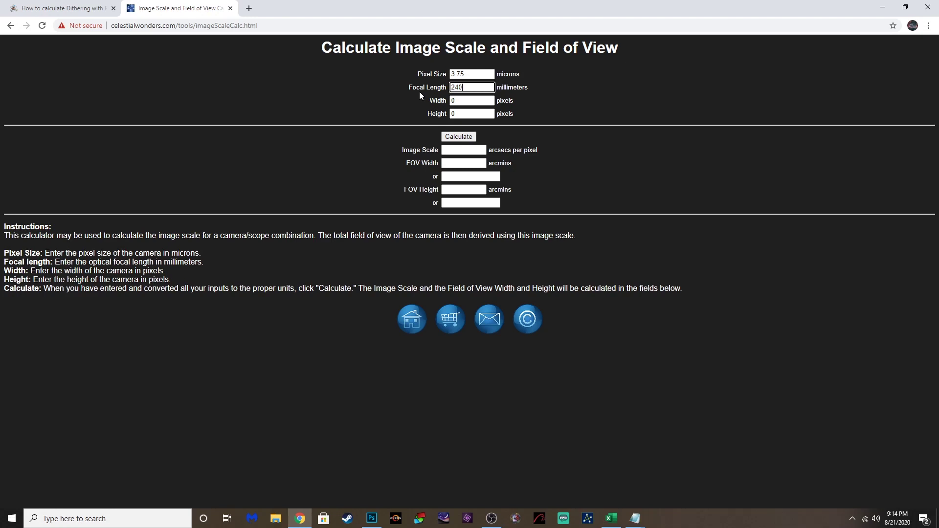
click(479, 103)
double_click(479, 102)
text(1280)
key(Tab)
text(760)
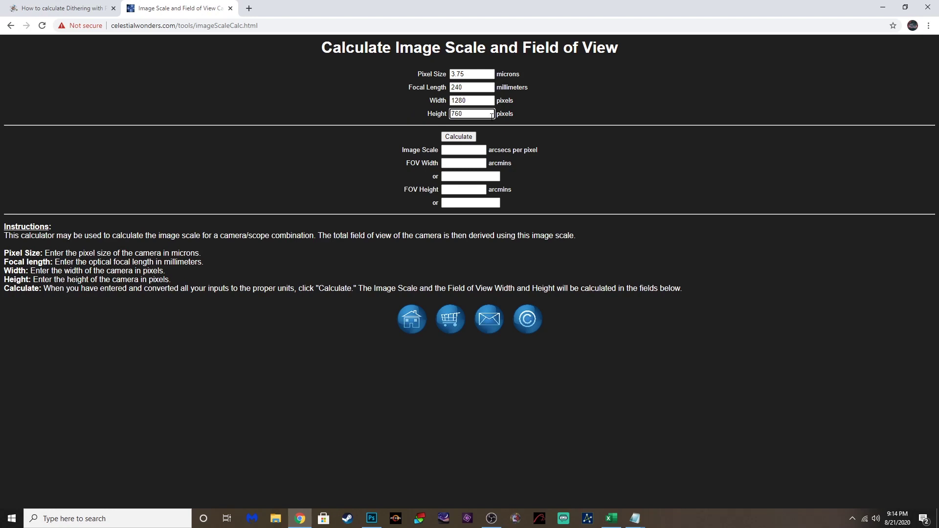
click(458, 137)
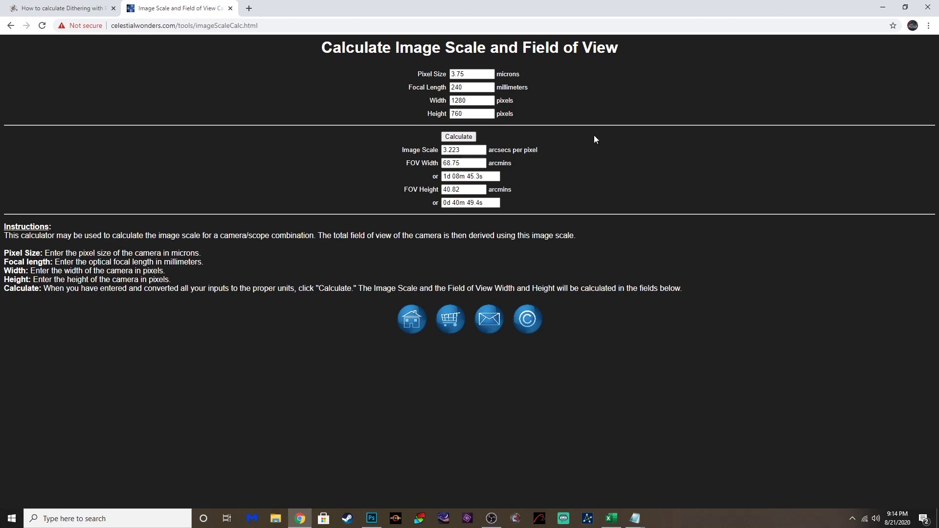
double_click(444, 150)
click(468, 151)
click(58, 8)
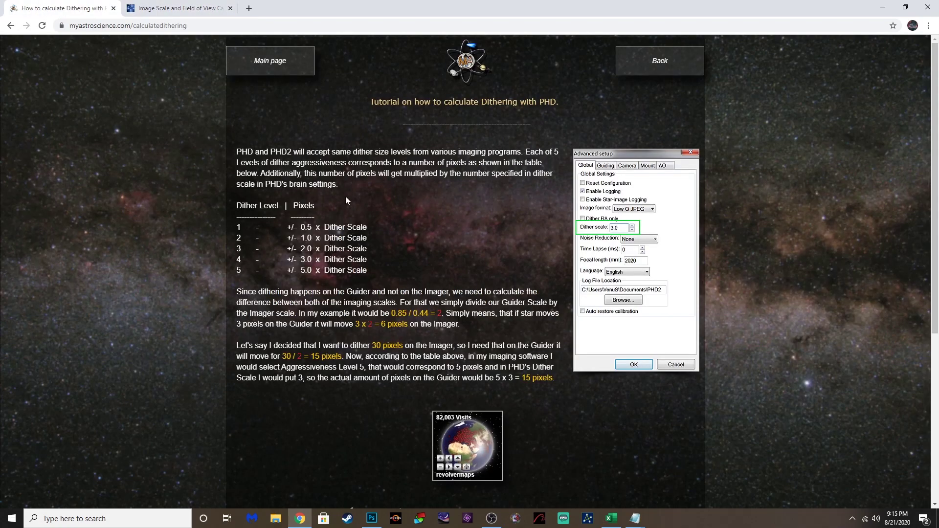
Review the tutorial's dither table, then return to the Celestial Wonders calculator tab
mouse_move(635, 518)
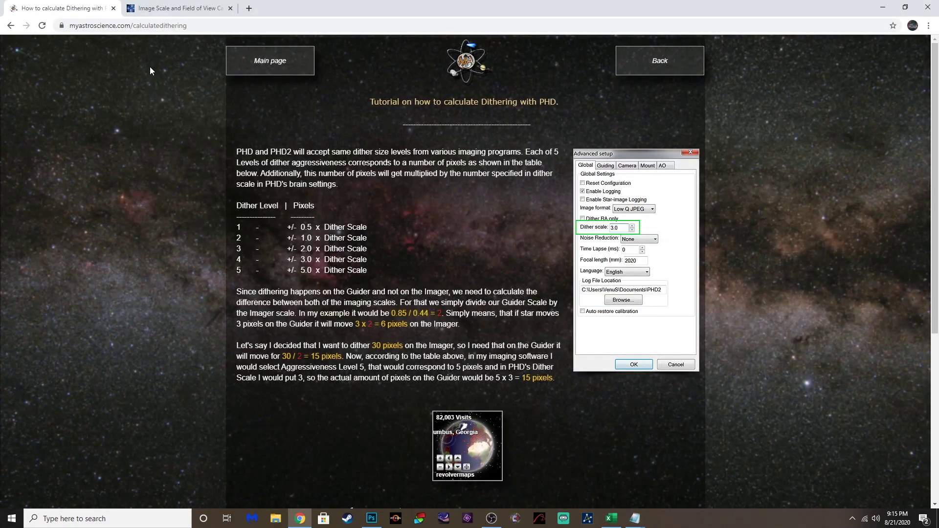
click(176, 8)
Recalculate with 3.79 µm, 336 mm, 6400×4000, giving a 248.47 × 155.11 arcmin field
click(465, 72)
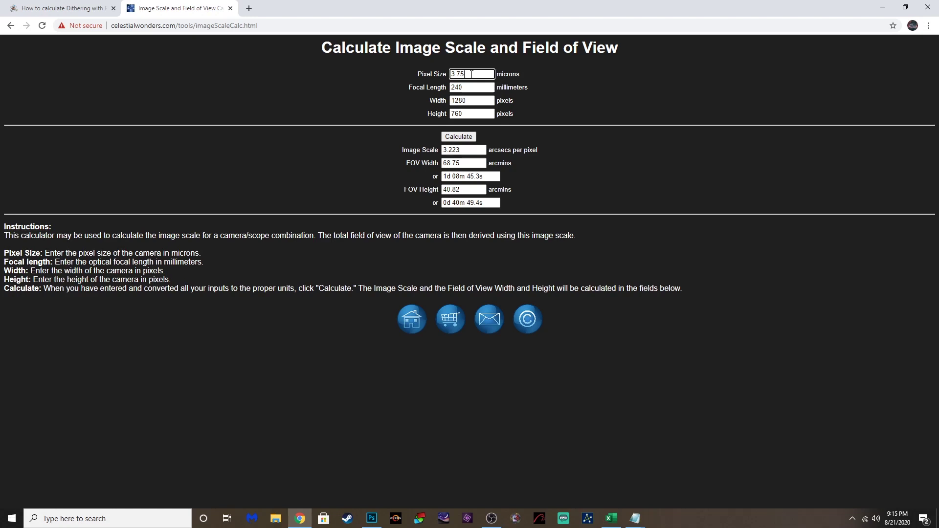
key(Tab)
text(336)
key(Tab)
text(6400)
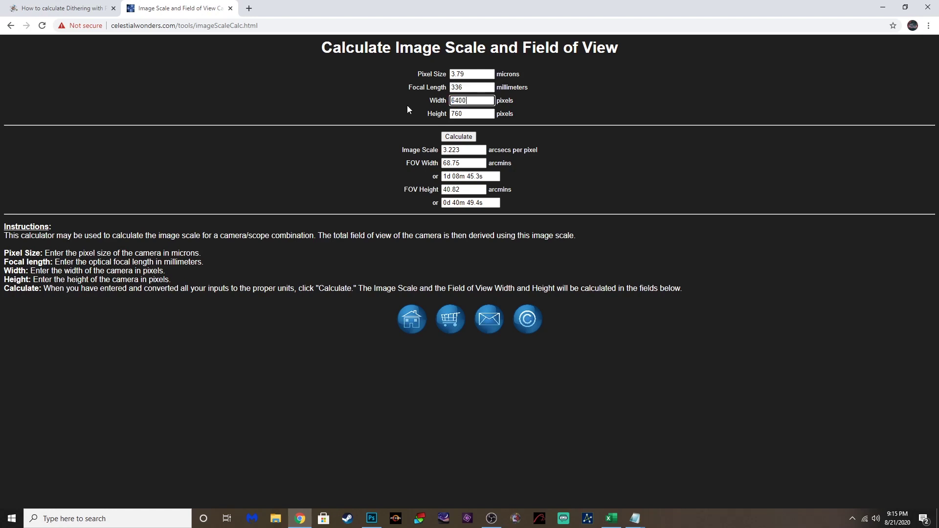
click(465, 114)
drag(466, 114, 415, 120)
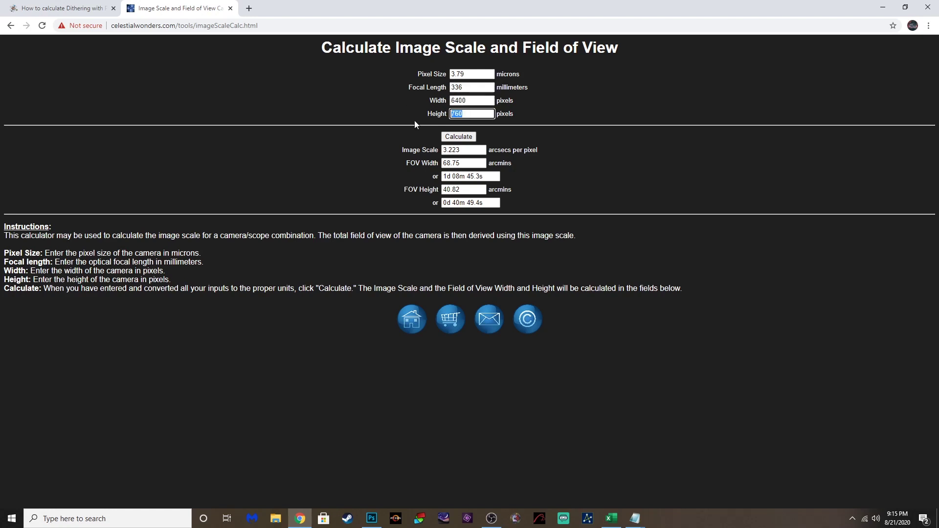
text(4000)
click(448, 137)
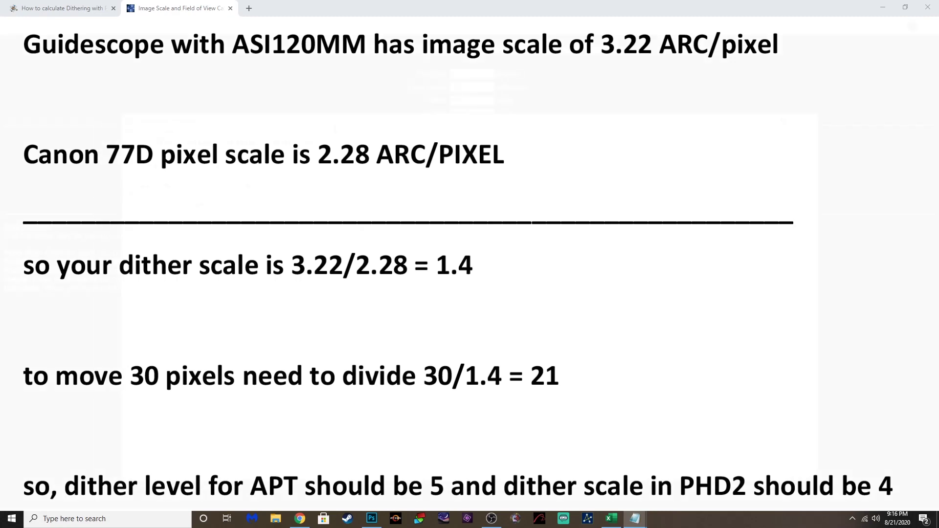
drag(324, 152, 302, 138)
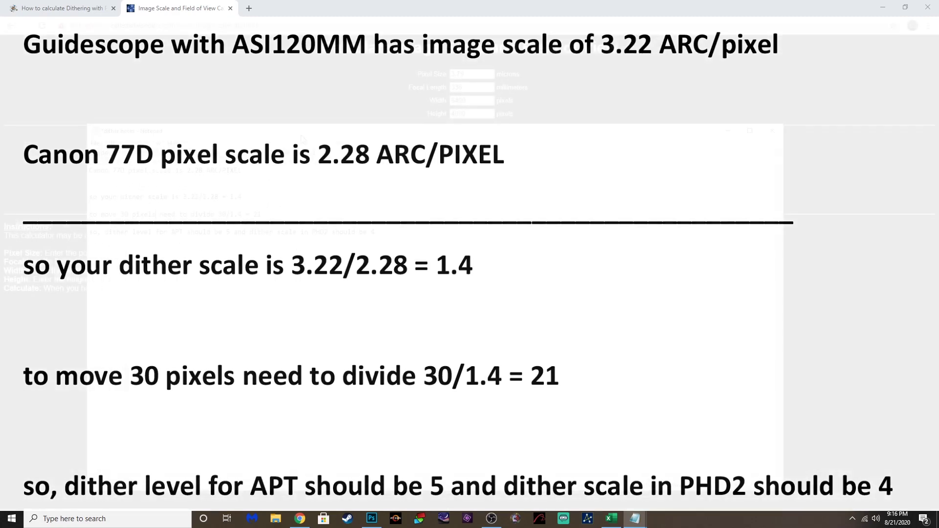
click(728, 136)
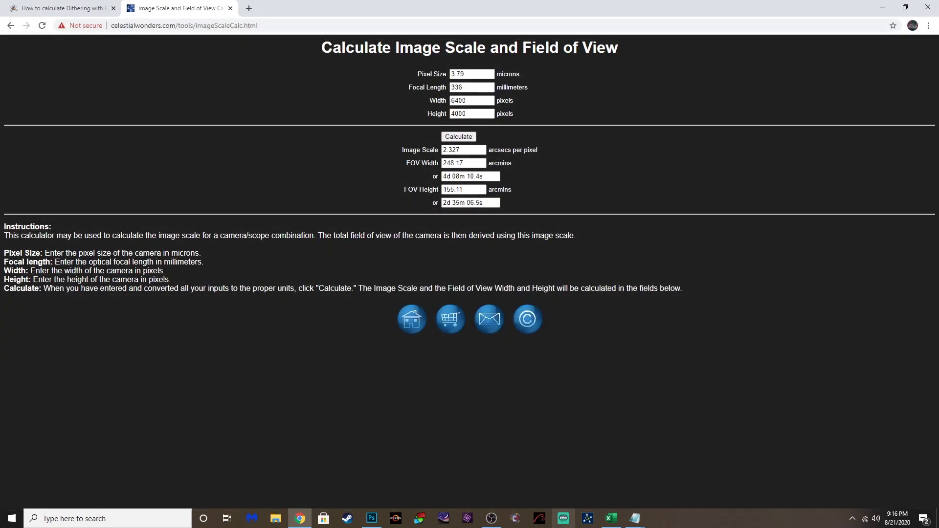
Back in Photoshop, zoom iris2ndround out to 25% so the whole frame fits
click(371, 518)
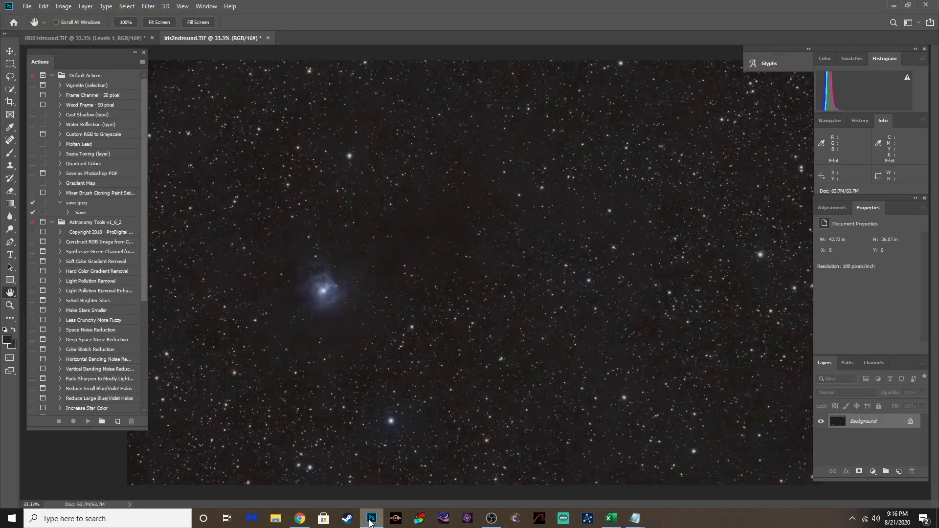
mouse_move(103, 63)
mouse_down()
mouse_move(95, 59)
mouse_move(76, 124)
mouse_move(101, 55)
mouse_up()
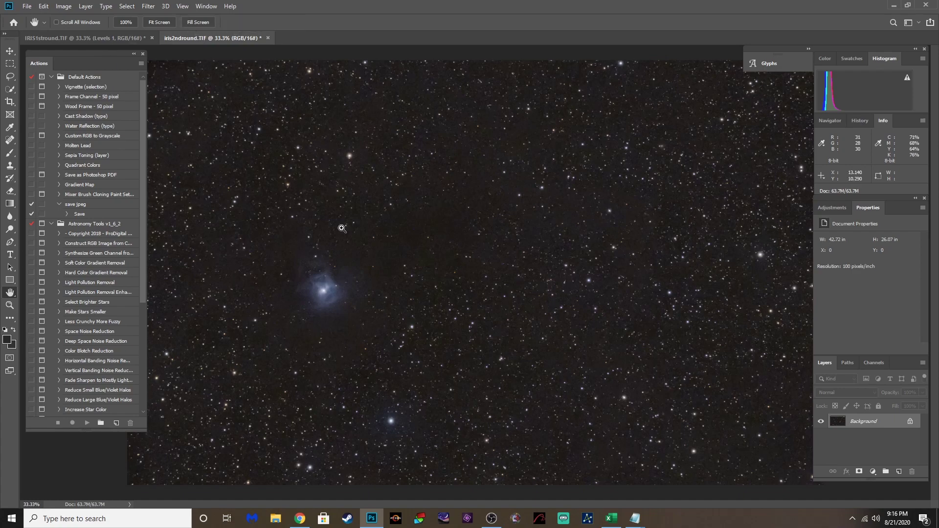
scroll(342, 225, down, 1)
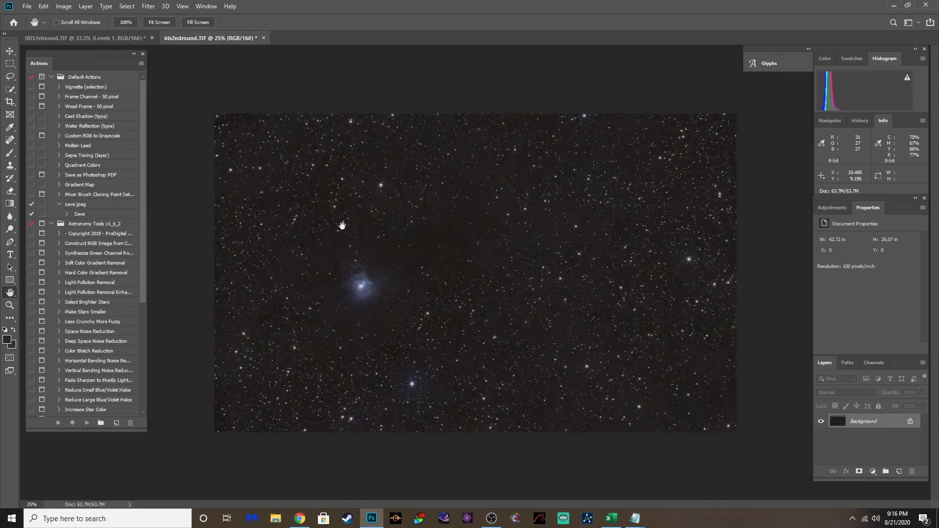